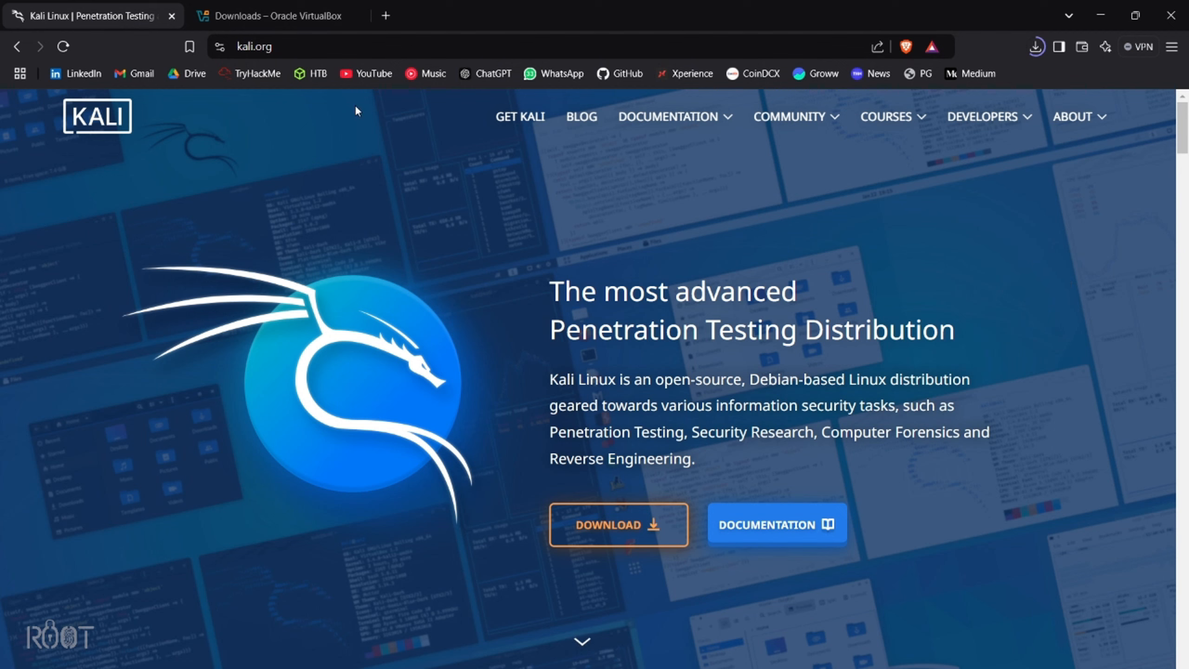
- Open the pre-built virtual machine images on kali.org and try to download the VirtualBox image
left_click(643, 525)
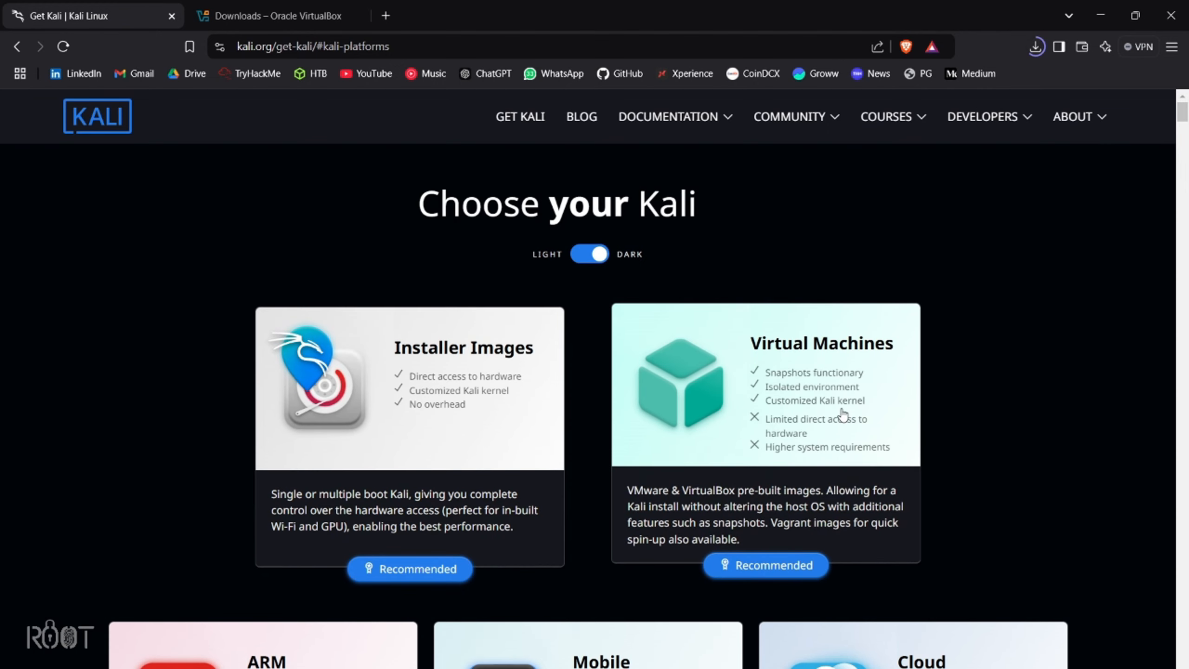
left_click(899, 412)
scroll(982, 379, "down", 1)
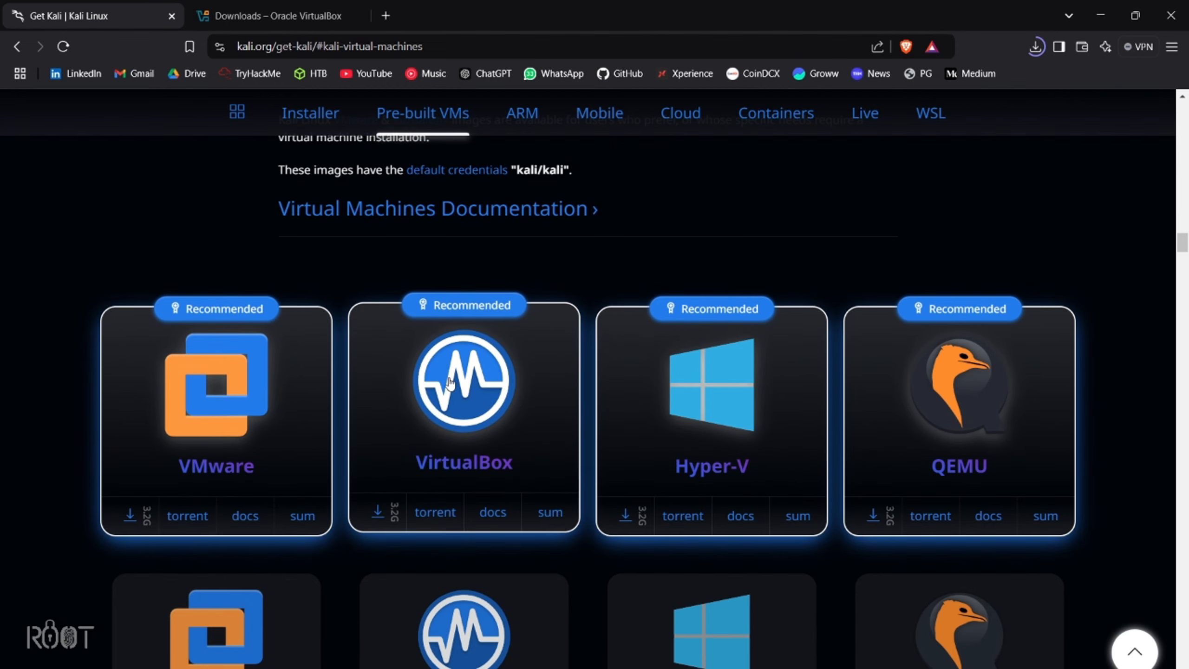
left_click(376, 515)
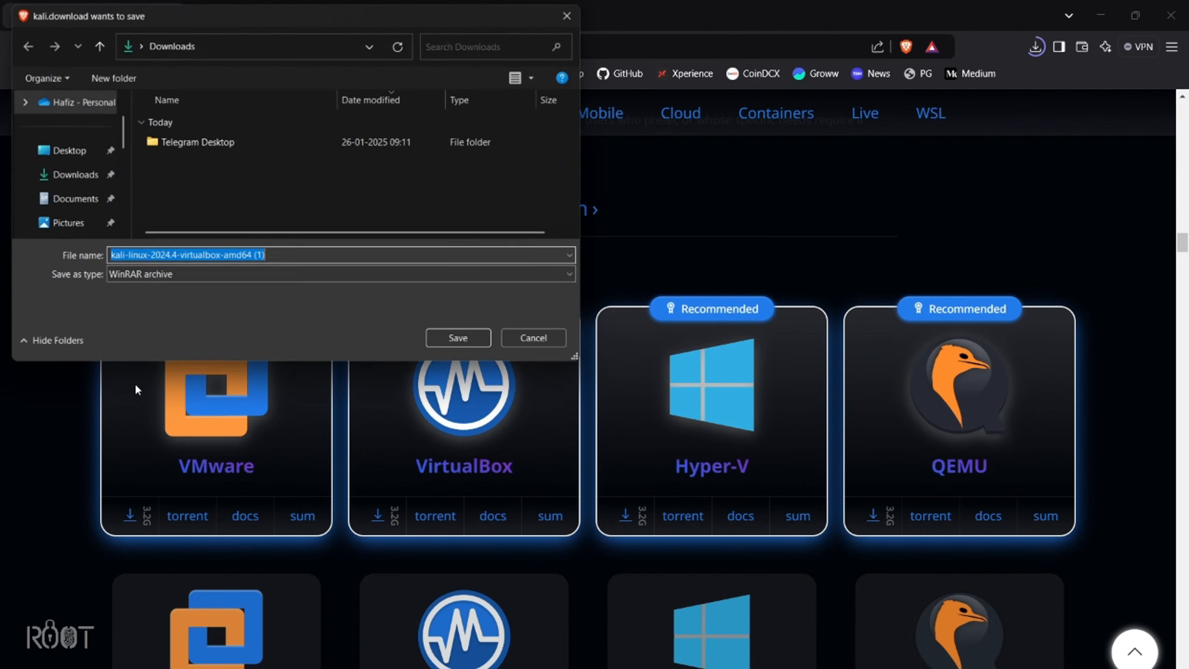
left_click(565, 343)
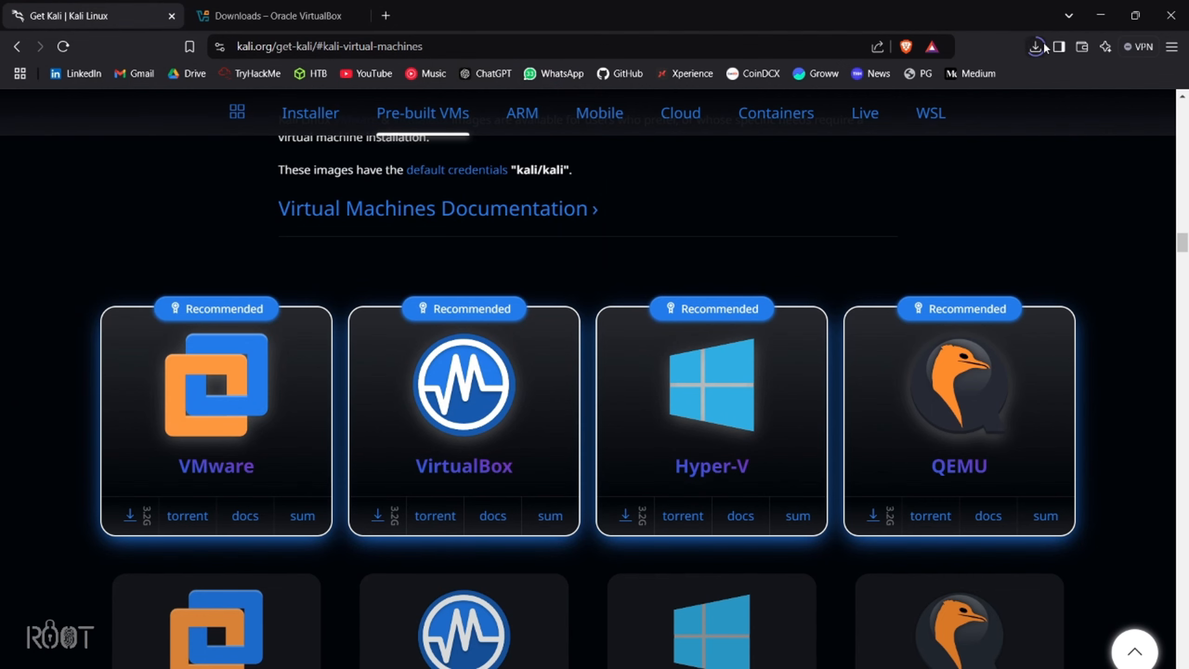
- Reopen the Oracle VirtualBox downloads page from the search results, request the Windows hosts package, and check the recent downloads
left_click(210, 6)
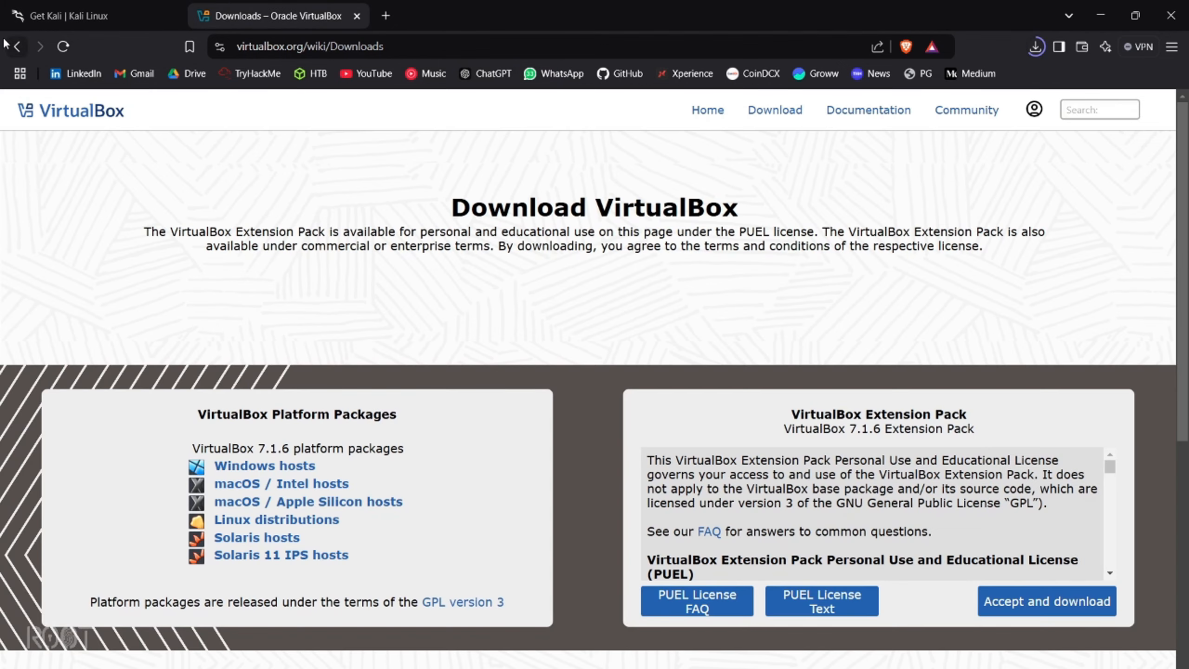
left_click(16, 46)
left_click(17, 47)
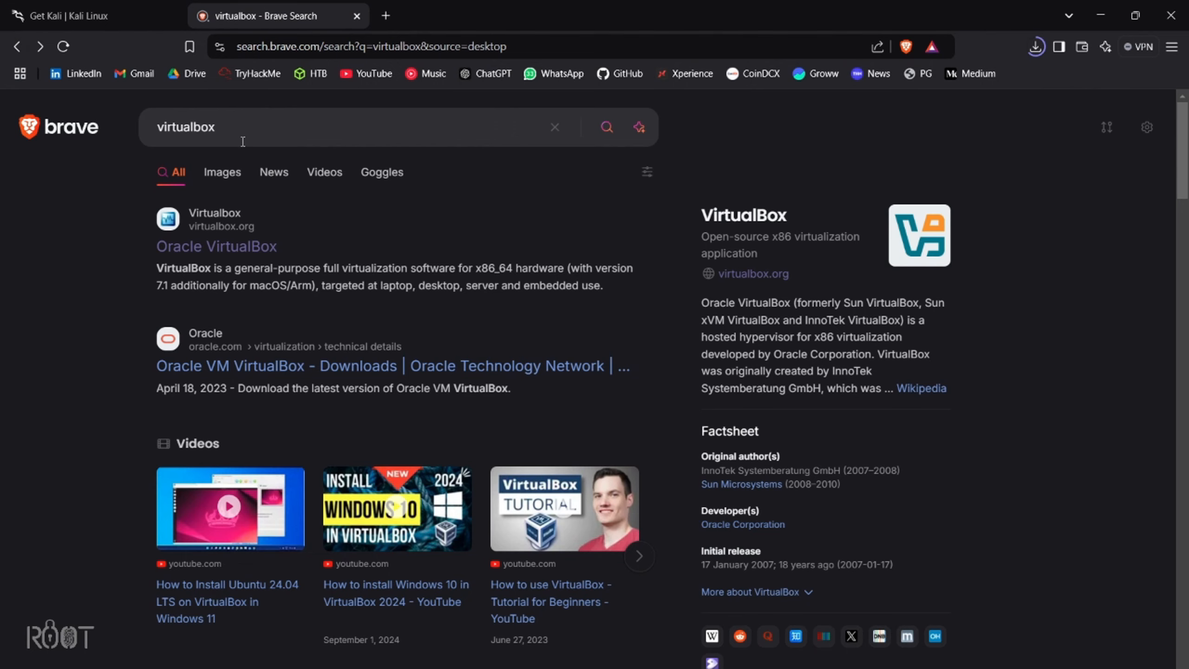
left_click(242, 255)
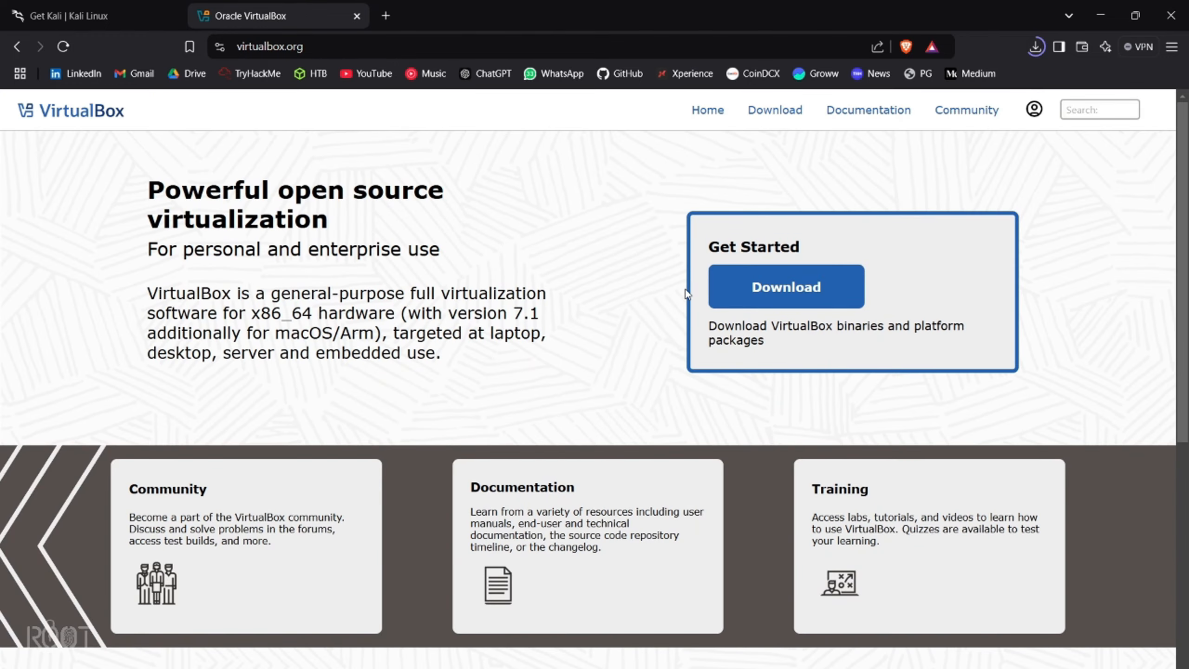
left_click(733, 305)
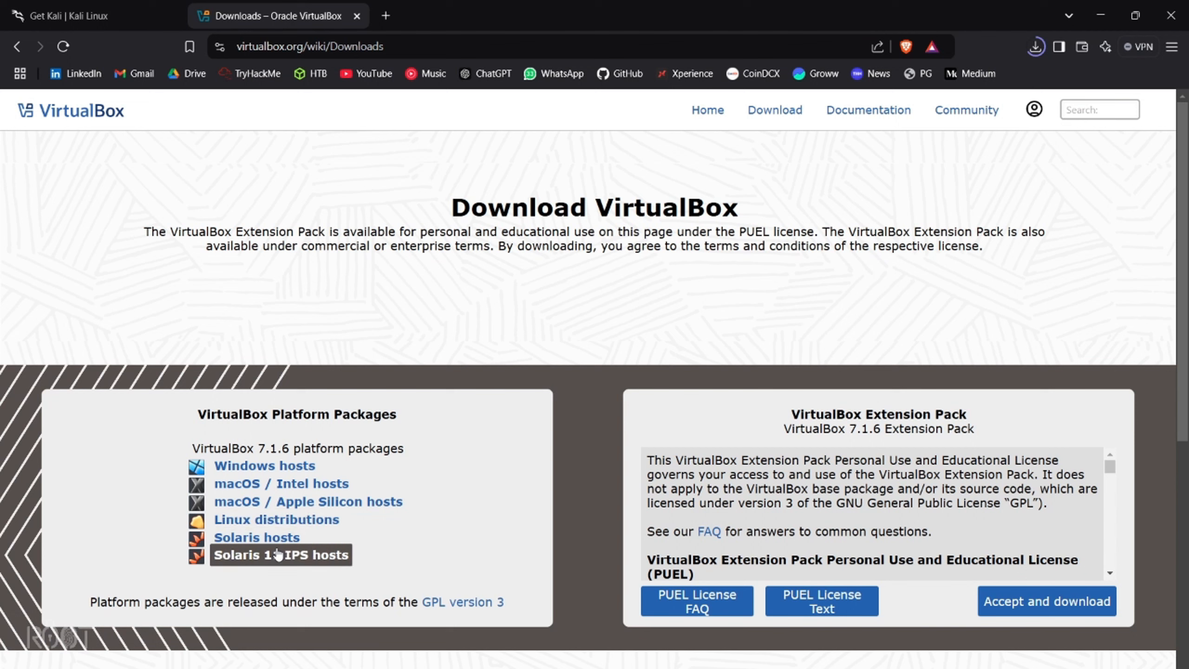
left_click(290, 472)
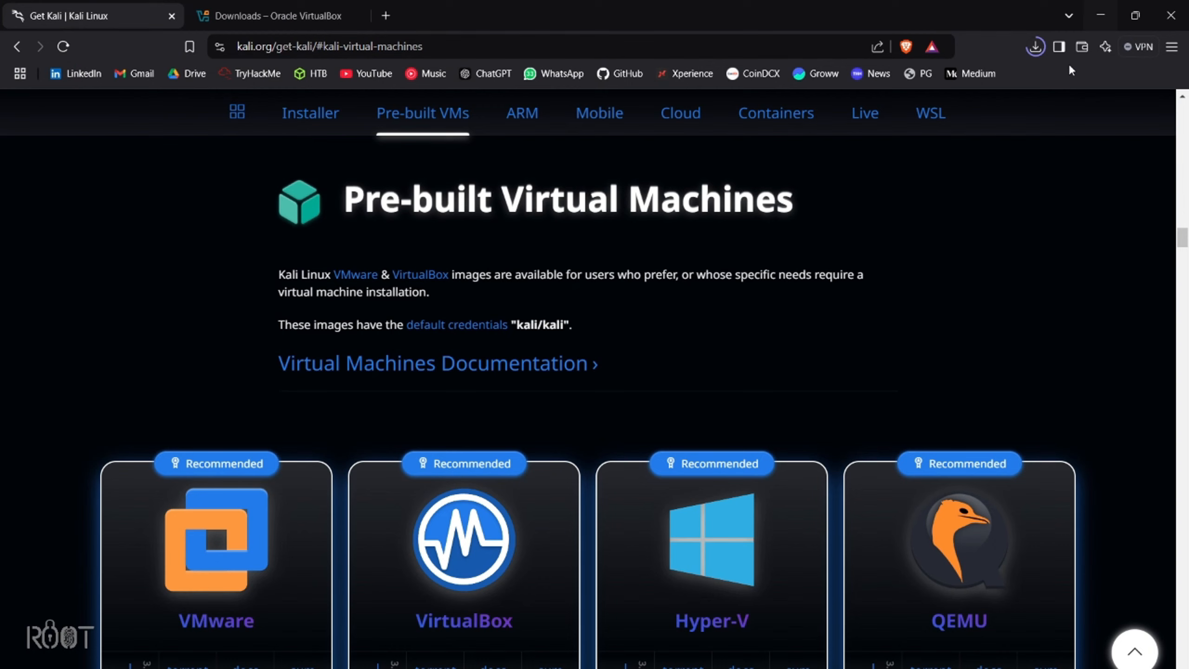
left_click(1035, 46)
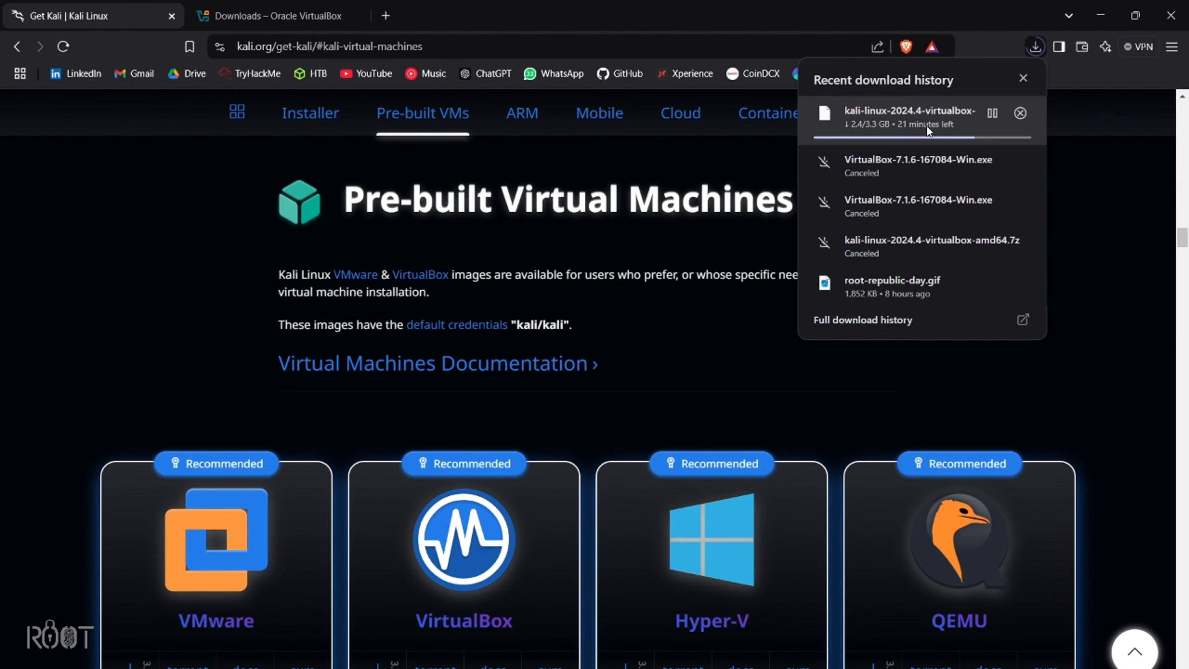
- Search the web for 7zip in a new tab, open the 7-Zip website, and check the recent downloads
left_click(387, 16)
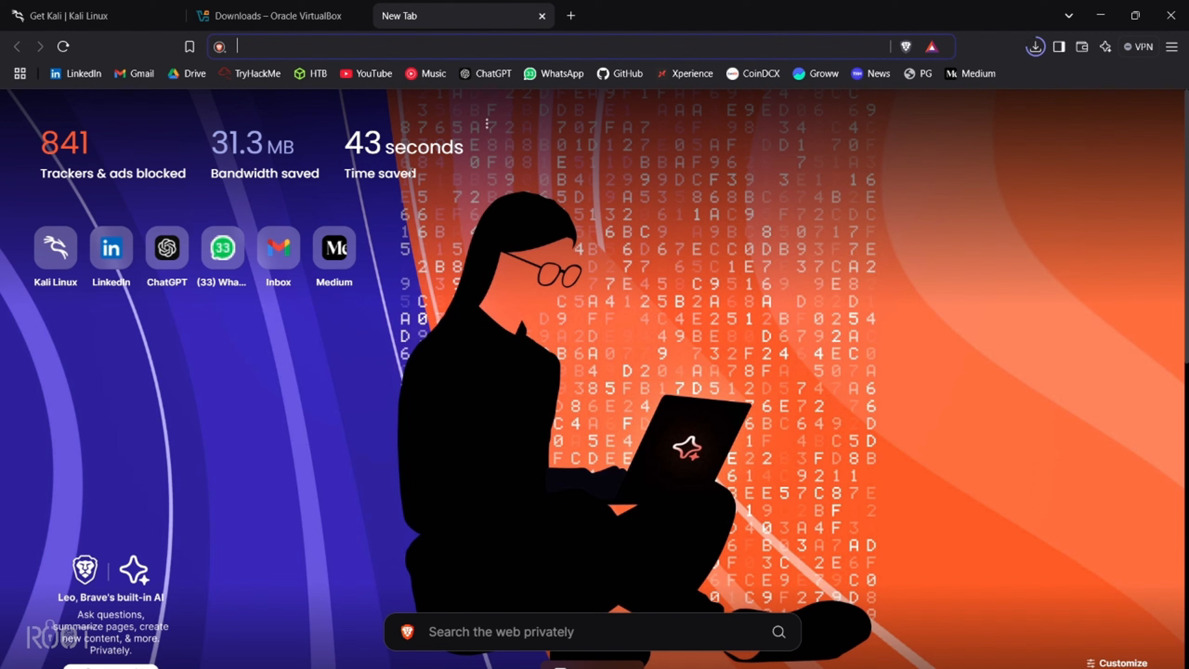
type("7zip")
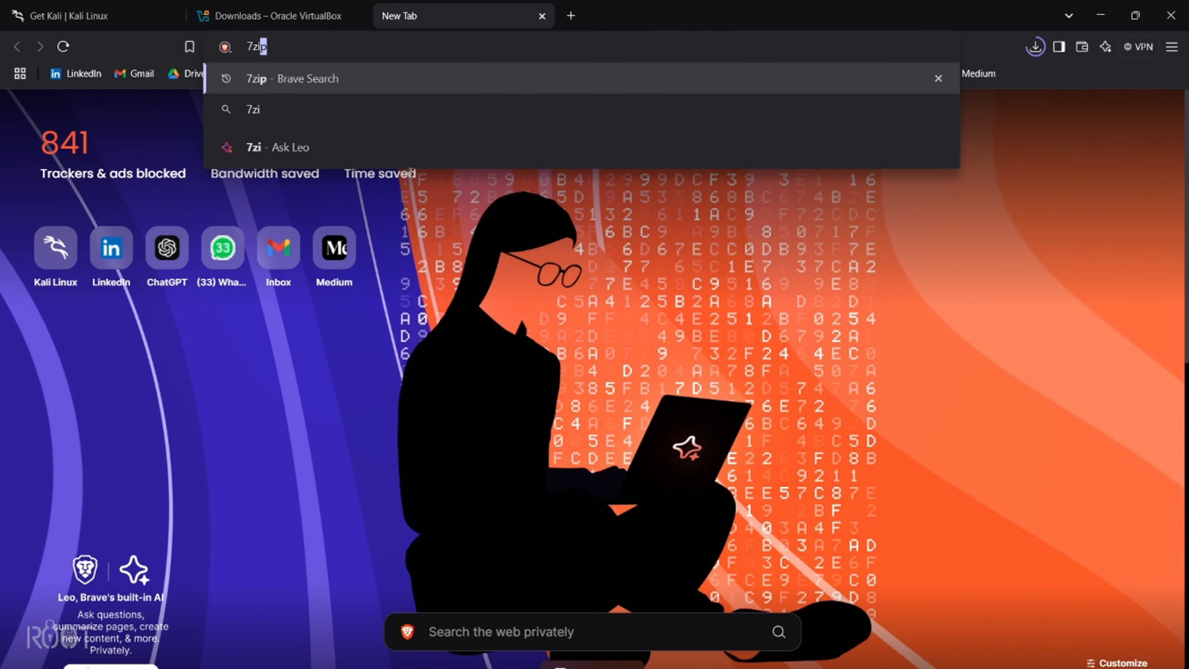
key("Return")
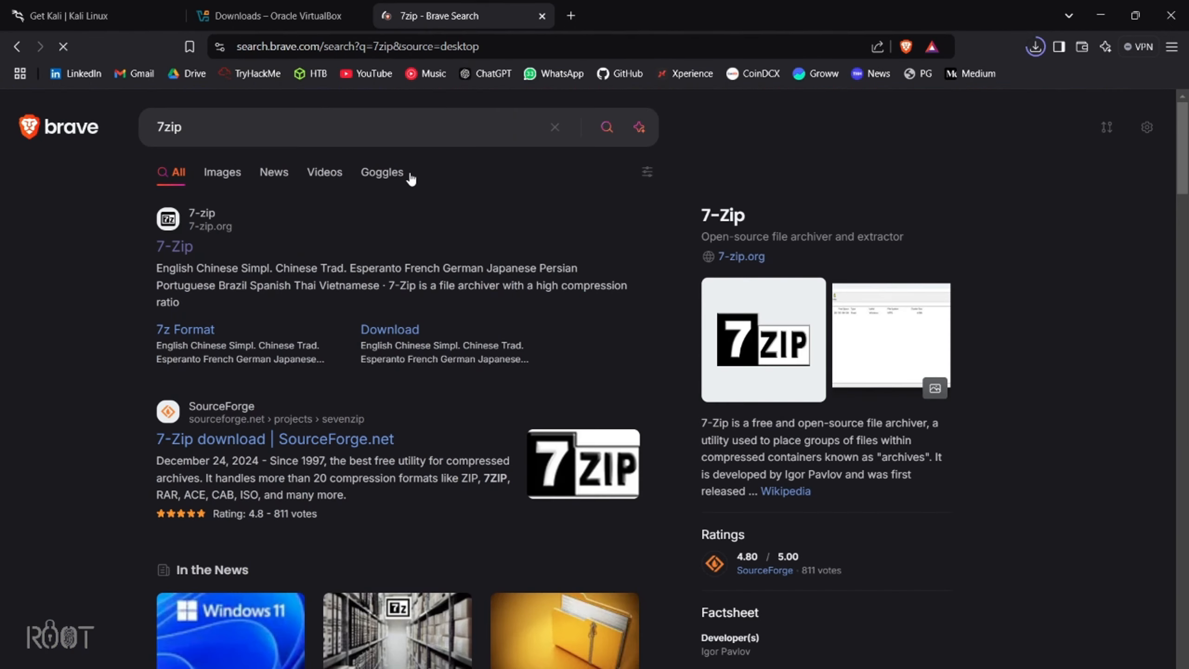
left_click(169, 258)
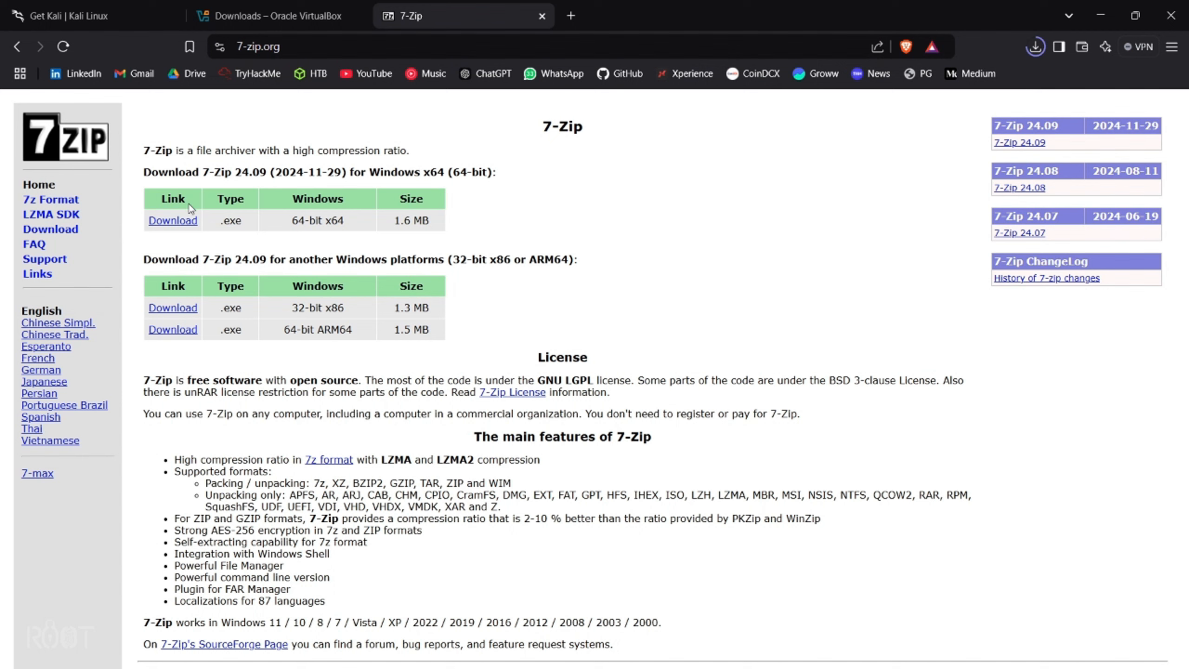
left_click_drag(395, 221, 439, 221)
left_click(1037, 47)
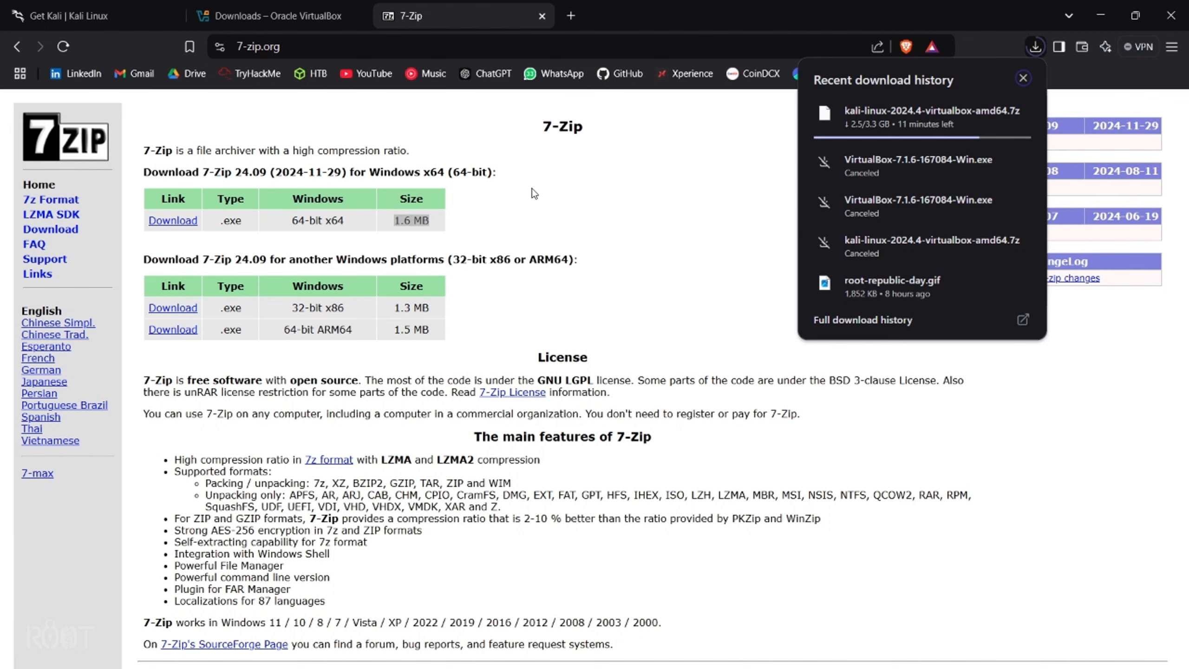
- Extract kali-linux-2024.4-virtualbox-amd64.7z from the Downloads folder into its own folder with WinRAR
key("ctrl+Tab")
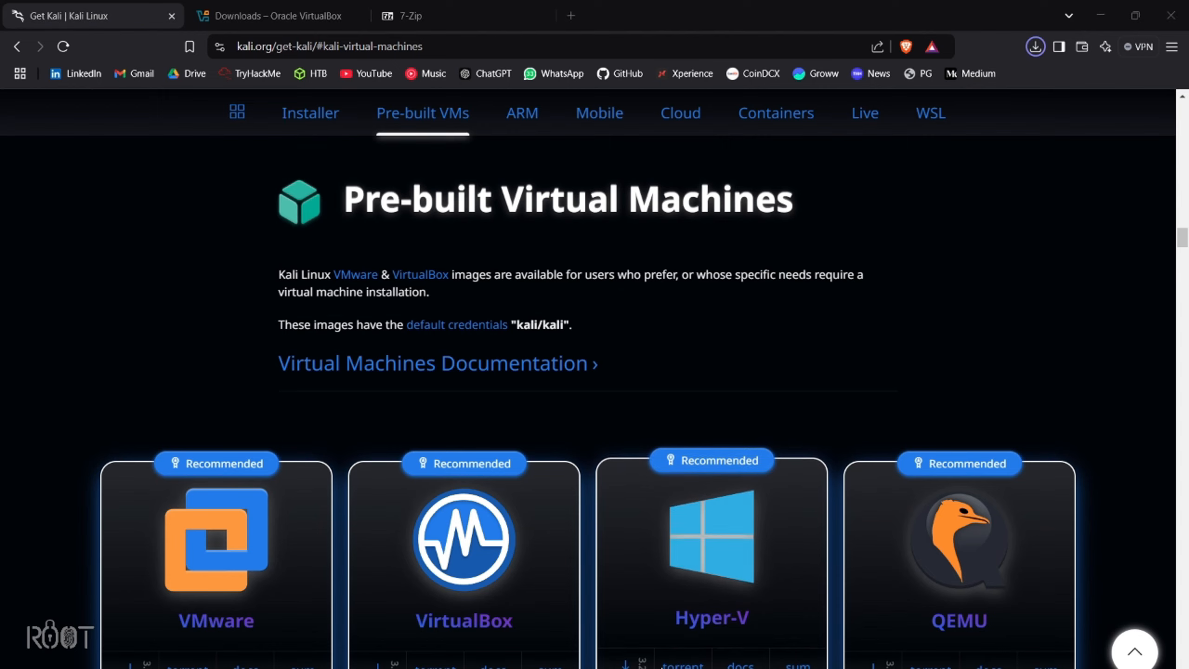
key("super+e")
left_click(65, 241)
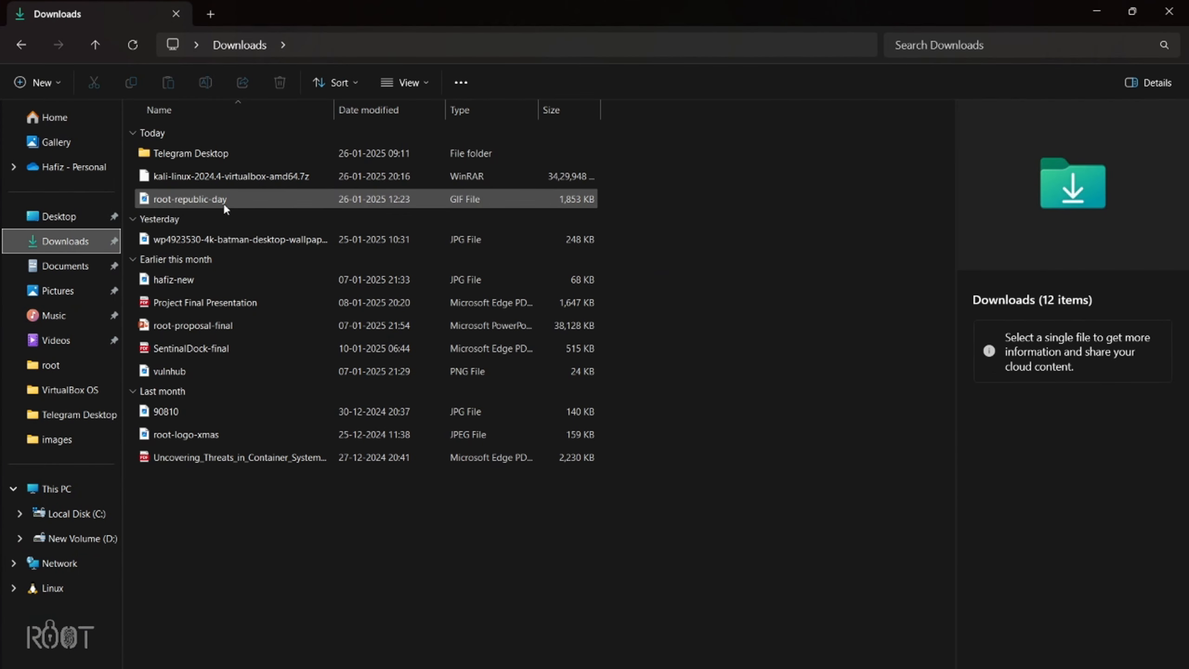
left_click(278, 182)
right_click(277, 183)
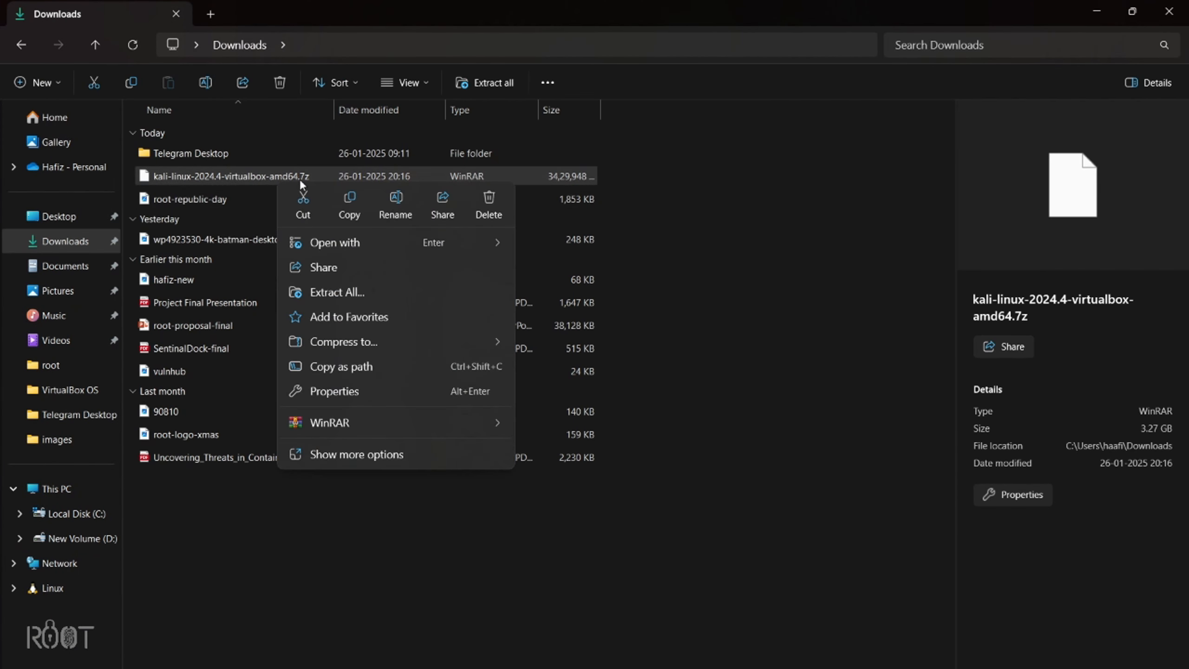
mouse_move(426, 424)
left_click(591, 473)
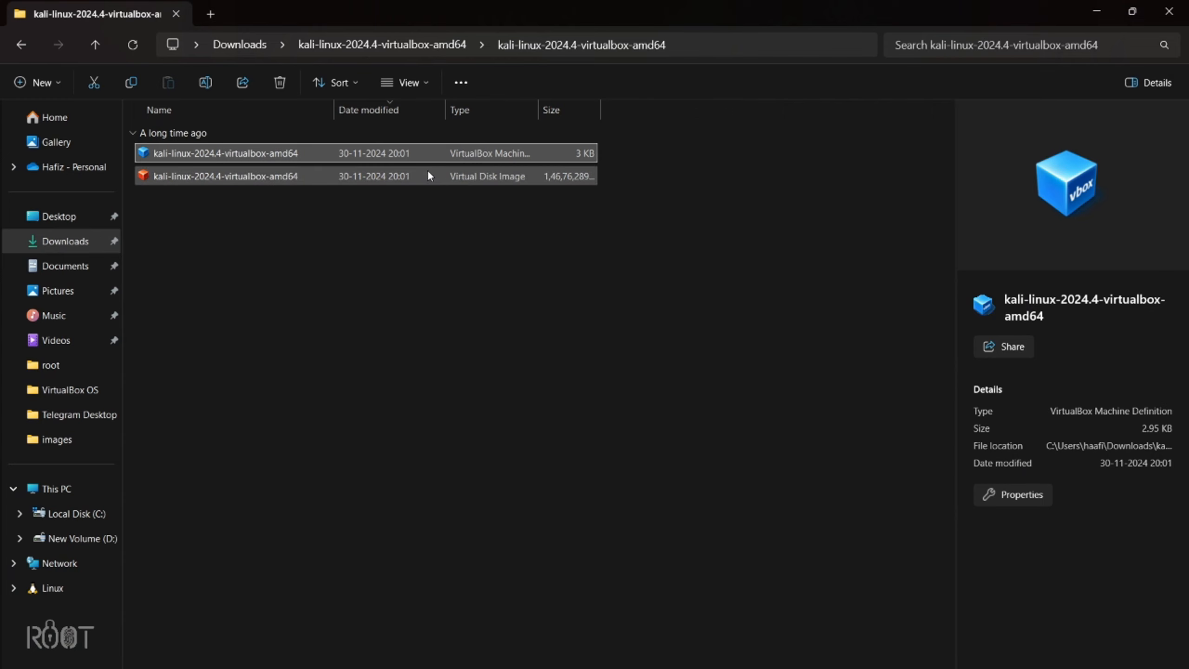
- Open the extracted kali-linux-2024.4-virtualbox-amd64 machine definition in VirtualBox and review the machine's details
double_click(290, 153)
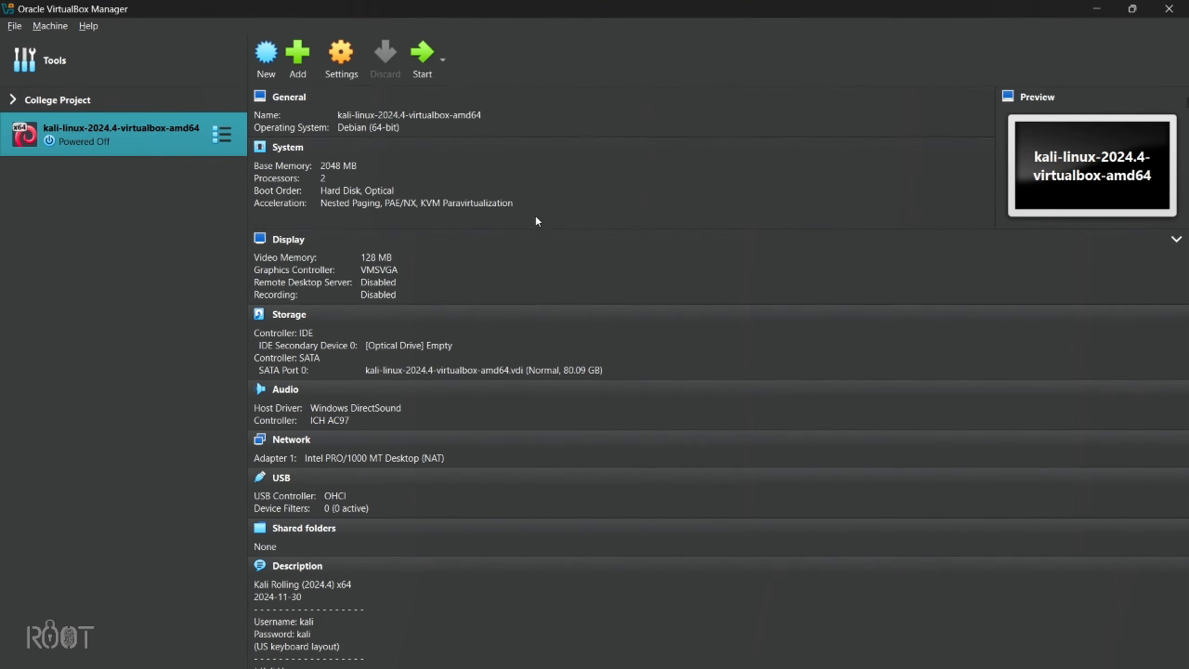
scroll(395, 462, "down", 3)
scroll(393, 453, "up", 3)
- Set the Kali virtual machine's base memory to 5664 MB in its system settings and review the display options
left_click(355, 50)
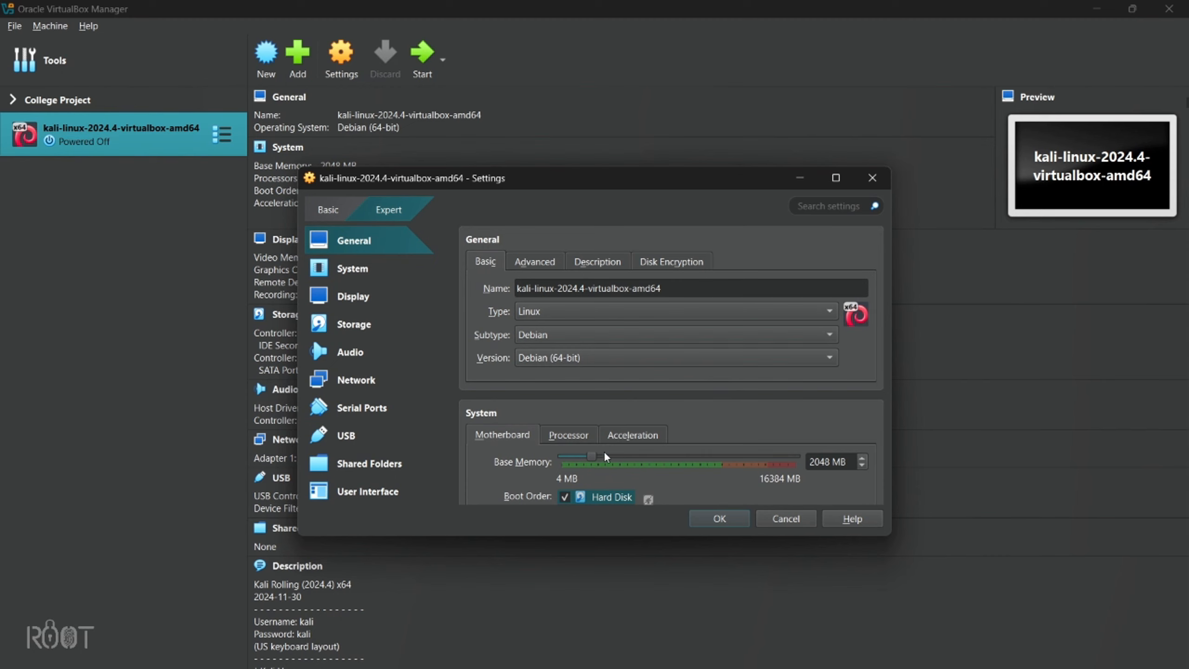
left_click(351, 271)
left_click_drag(594, 287, 644, 287)
scroll(743, 422, "down", 3)
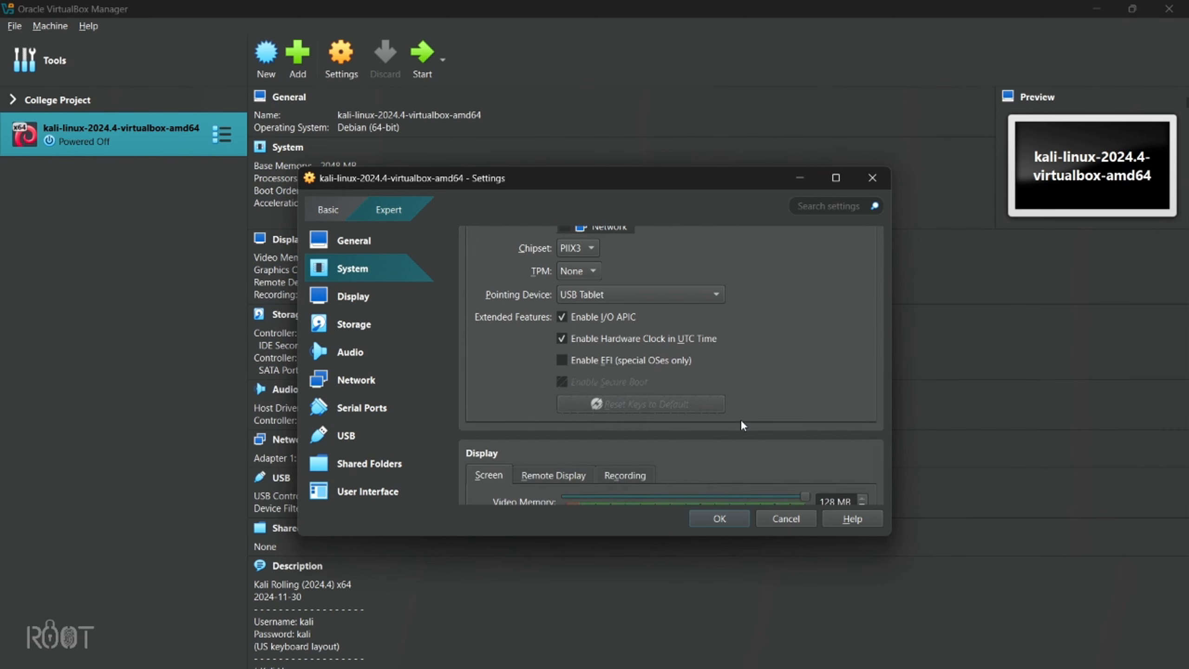
scroll(721, 430, "down", 2)
scroll(624, 463, "down", 1)
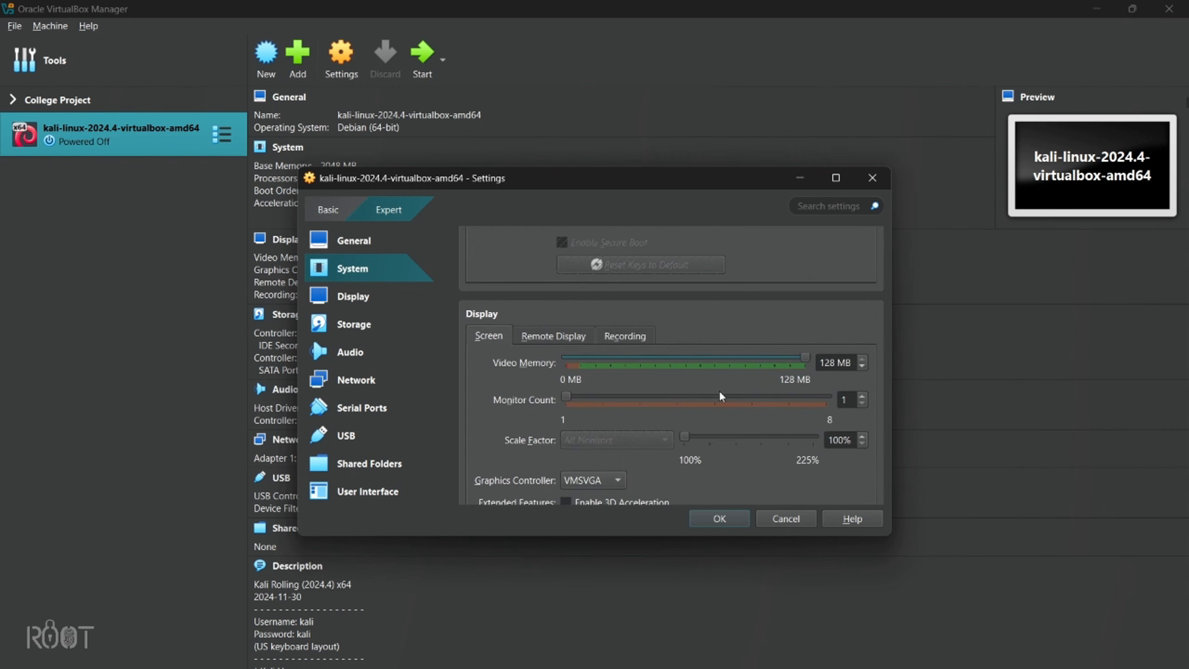
scroll(608, 323, "up", 3)
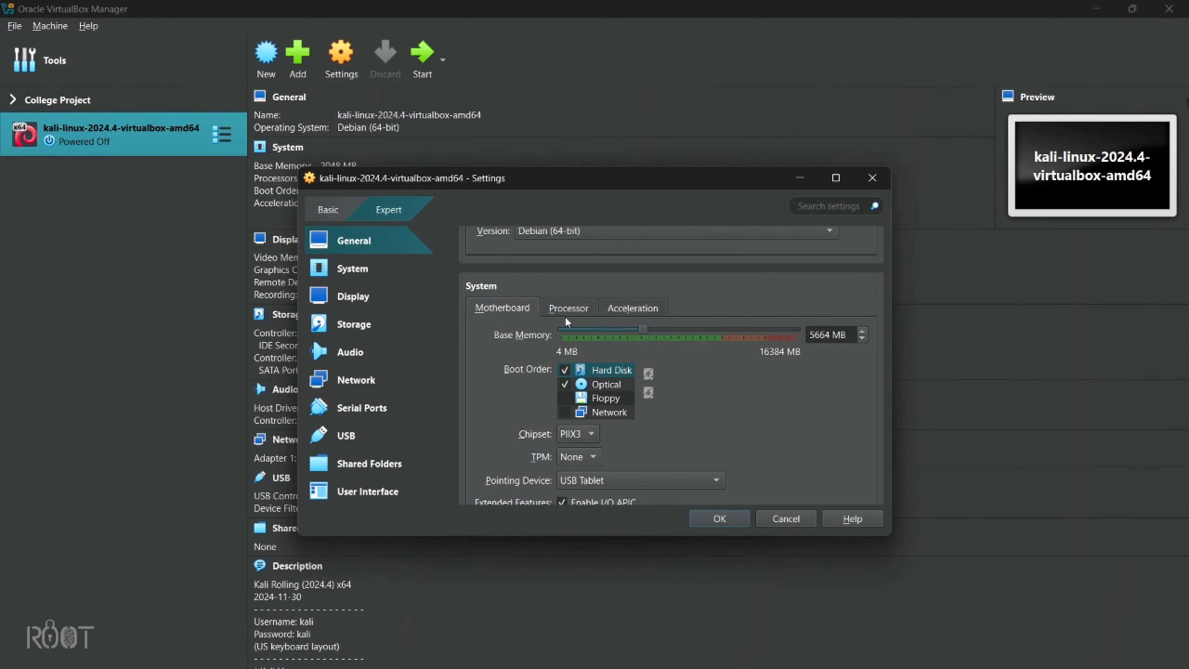
- Assign 6 processors to the Kali virtual machine and save the settings
left_click(569, 355)
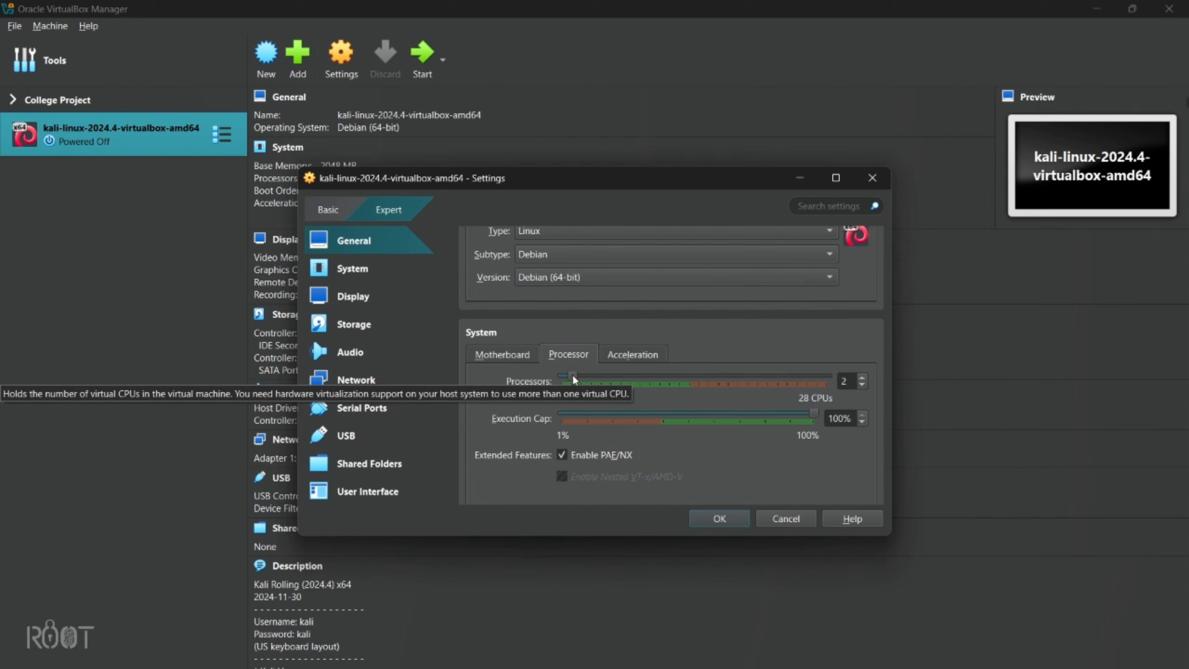
left_click_drag(574, 378, 580, 378)
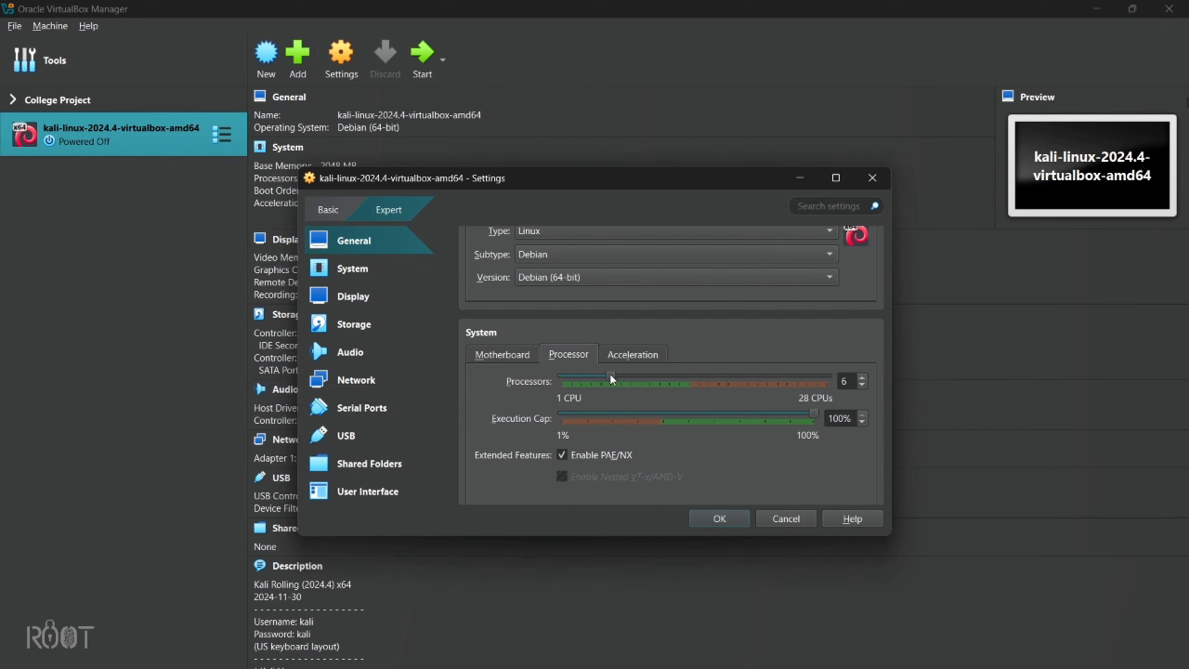
scroll(761, 489, "down", 4)
left_click(721, 519)
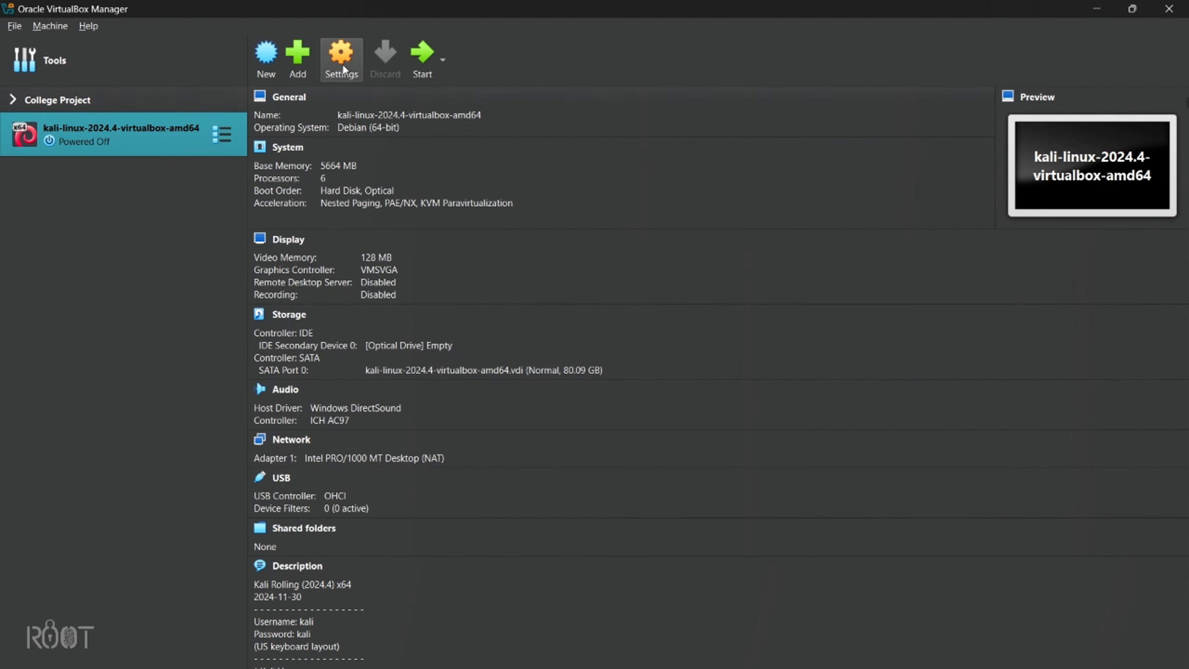
- Start the Kali virtual machine, boot the Kali GNU/Linux entry, and show the machine in full screen
left_click(421, 55)
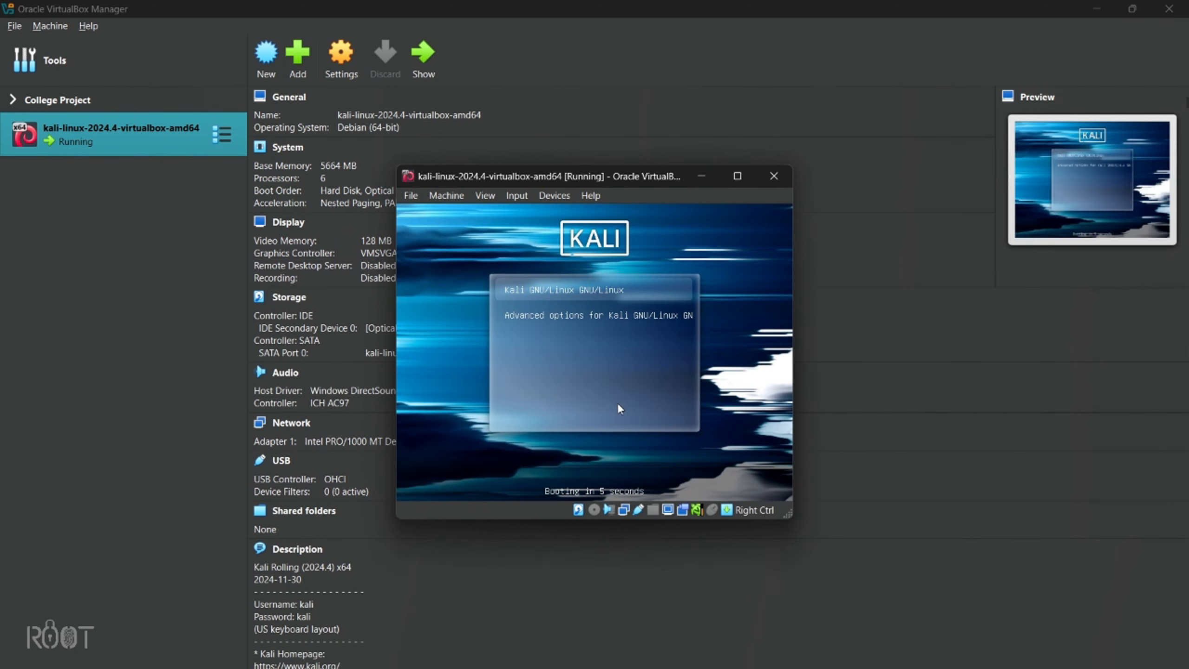
key("Return")
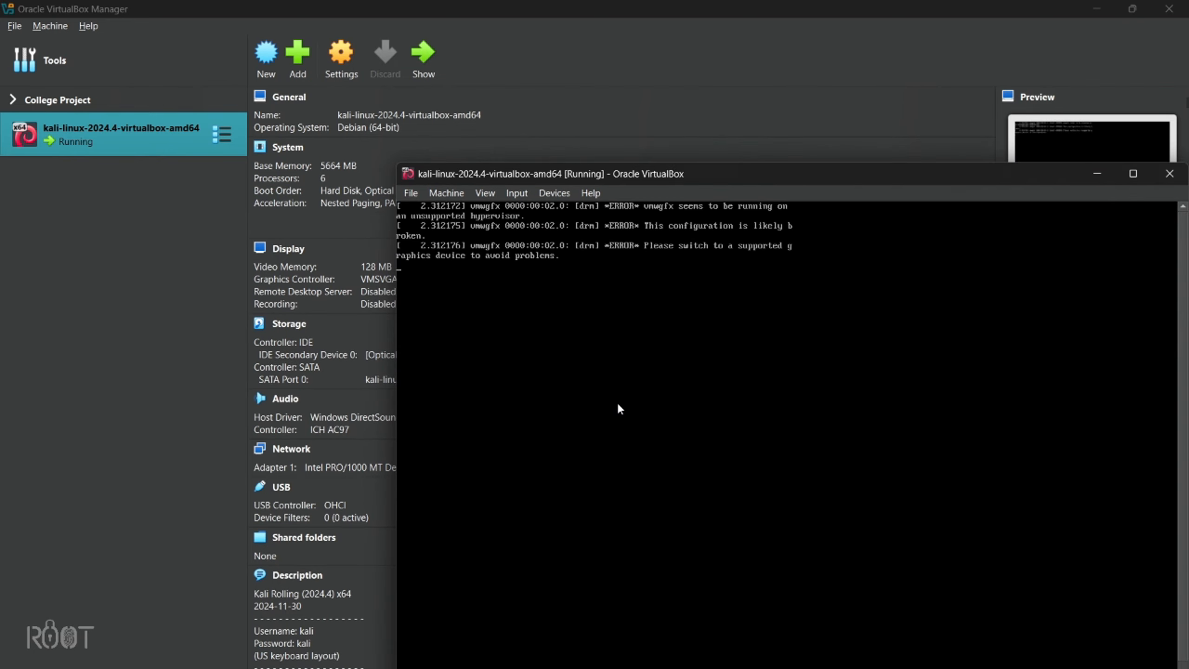
key("ctrl+f")
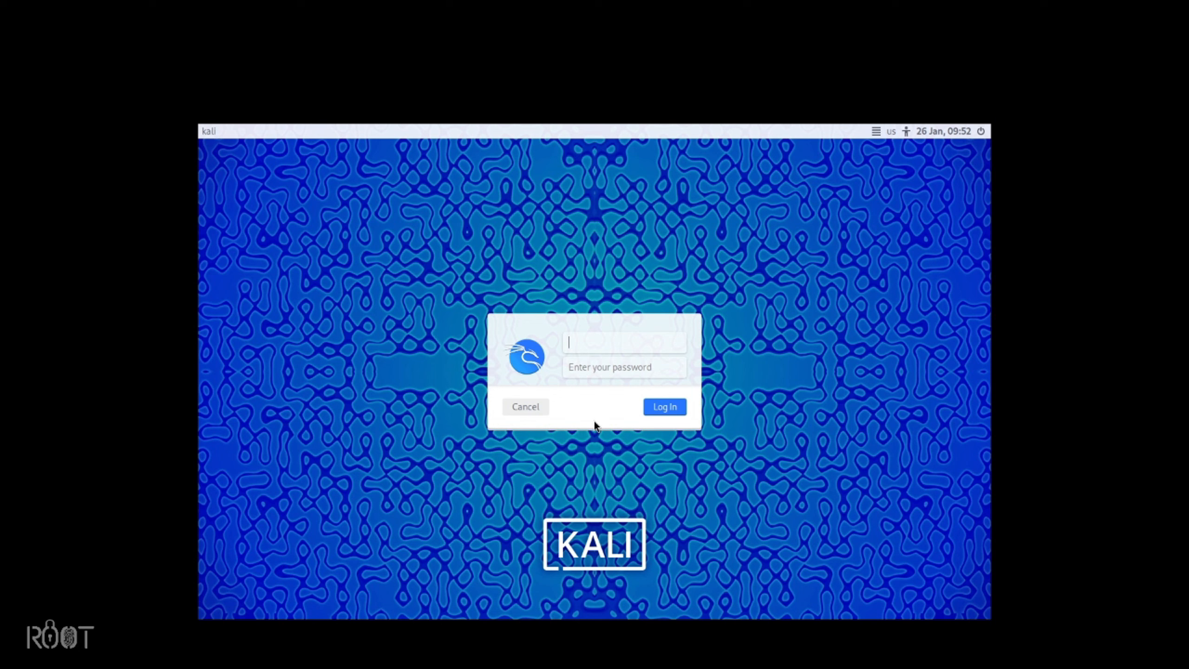
- Log in to the Kali desktop by entering the default username and the account password
type("kali")
key("Tab")
type("kali")
key("Return")
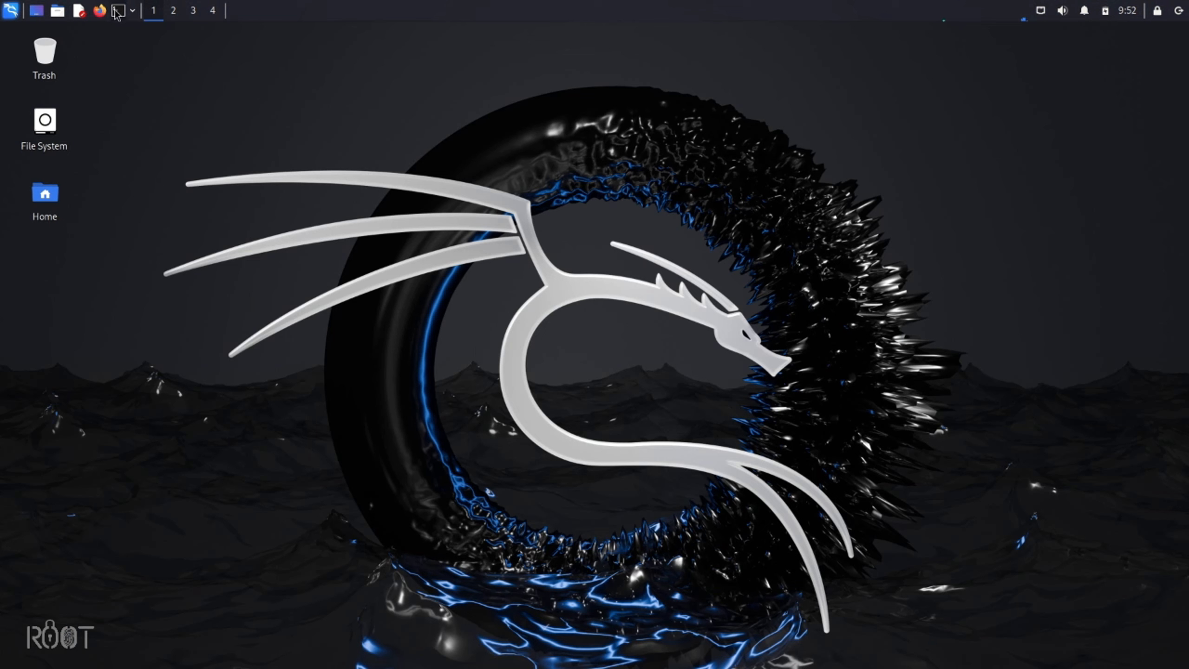
- Open a terminal and run sudo apt update, authenticating with the account password
left_click(118, 10)
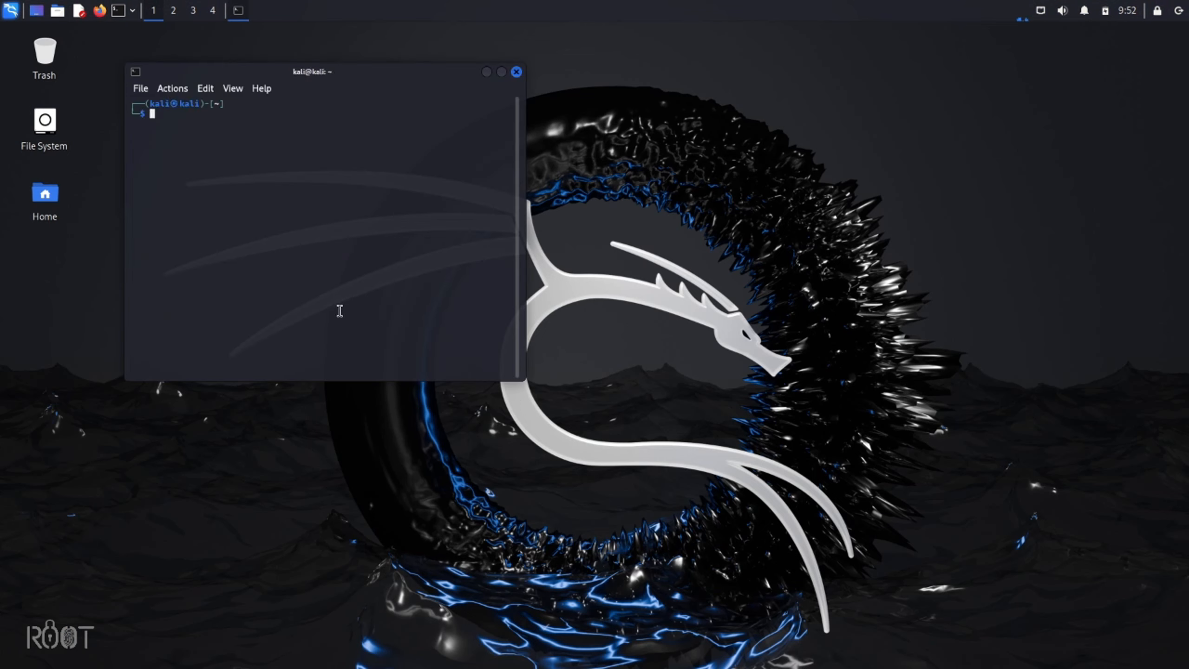
type("sudo ")
type("apt up")
type("a")
type("ate")
key("Return")
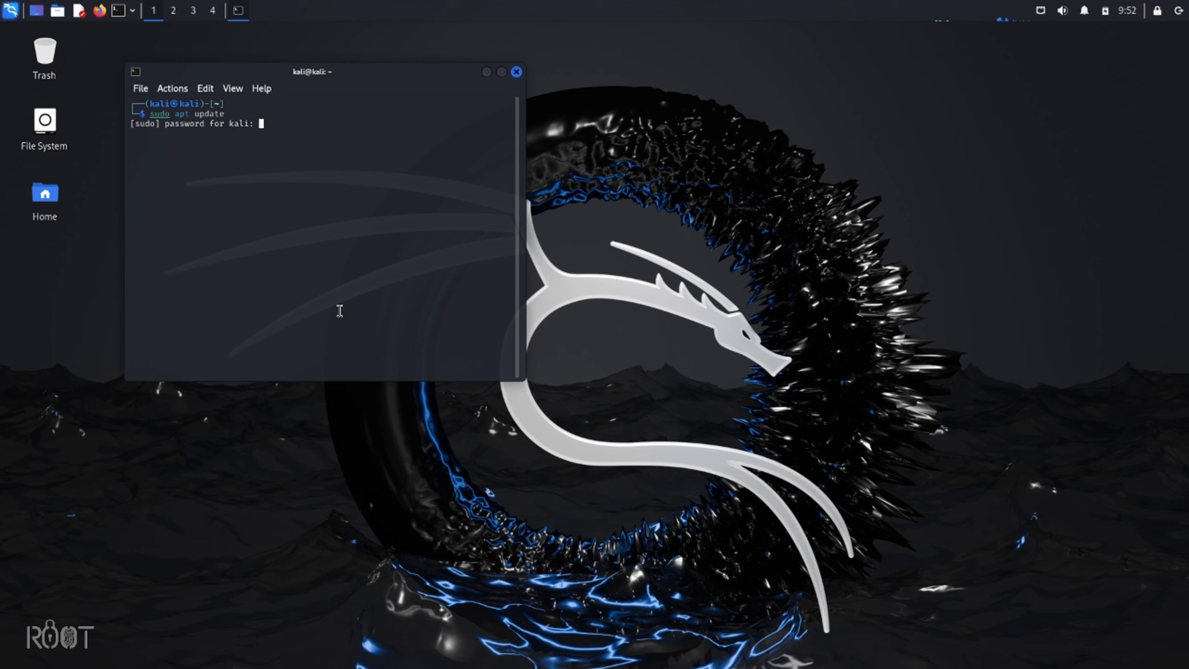
key("Return")
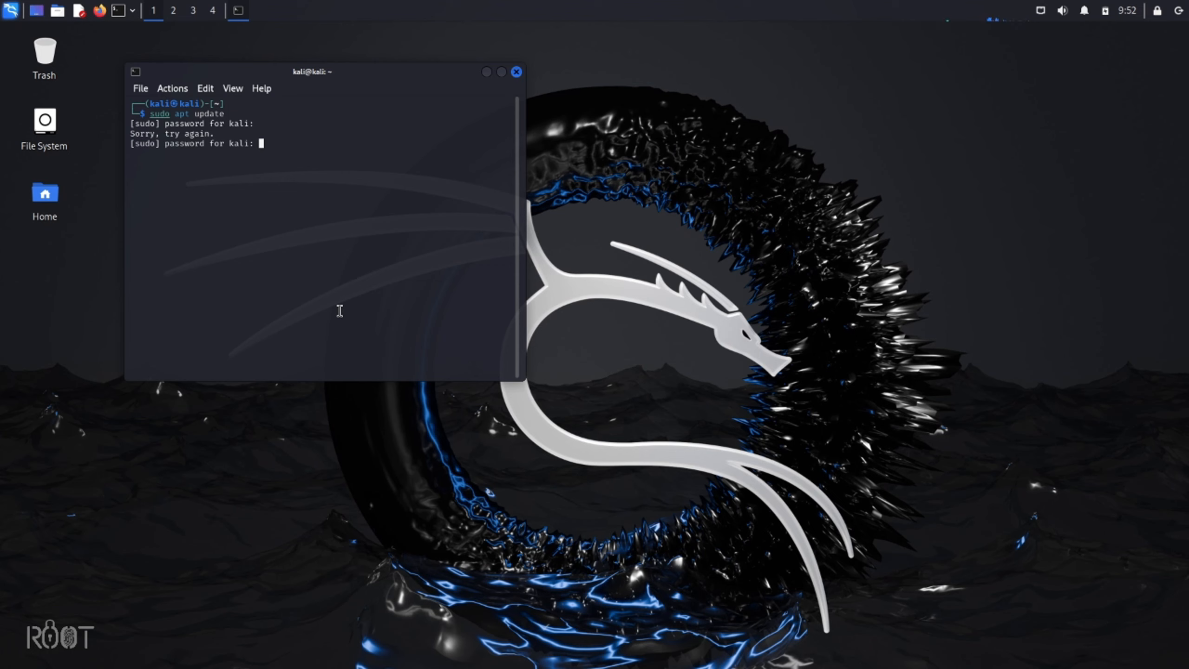
key("Return")
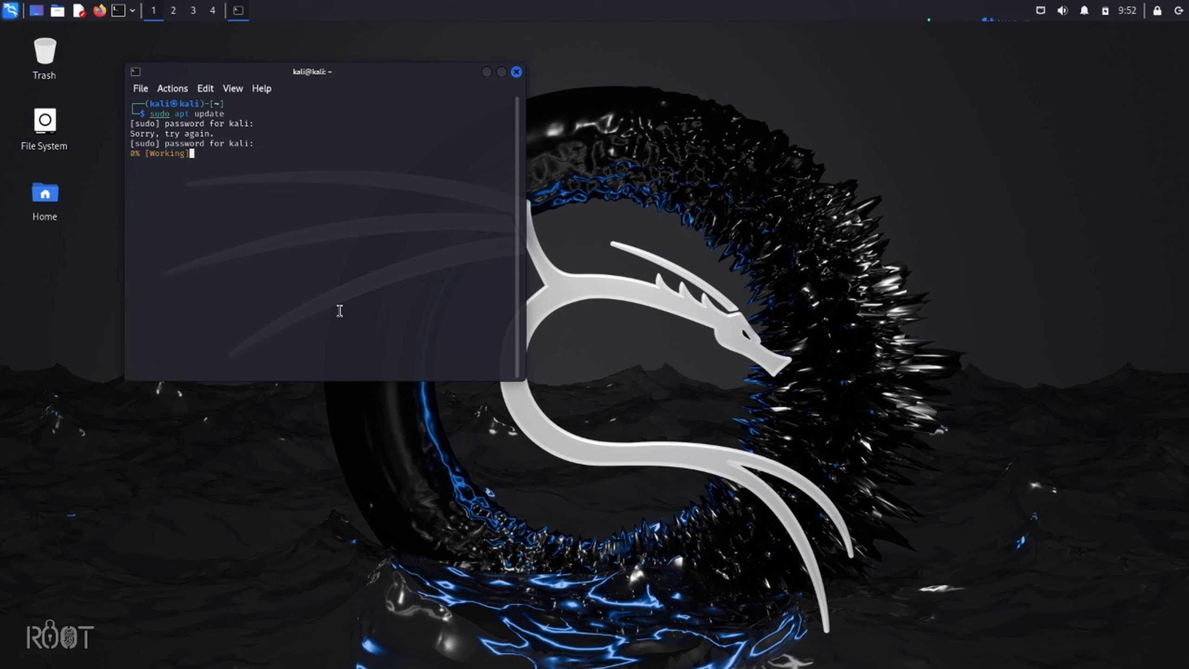